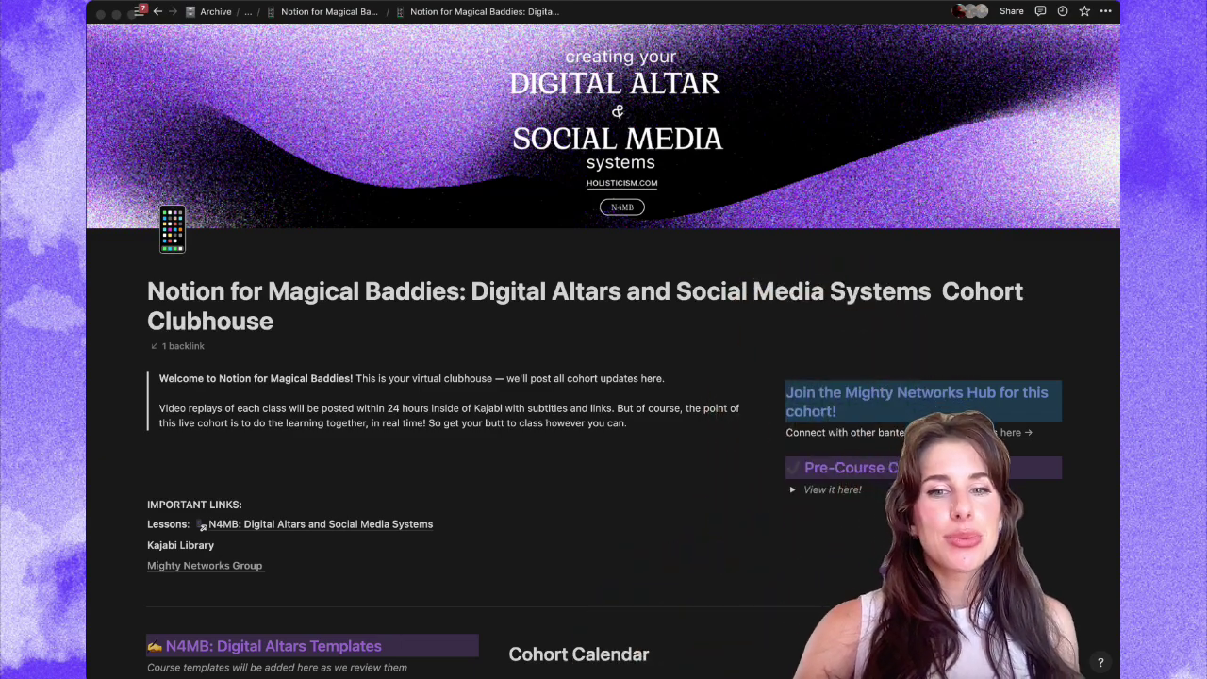
scroll(603, 377, "down", 10)
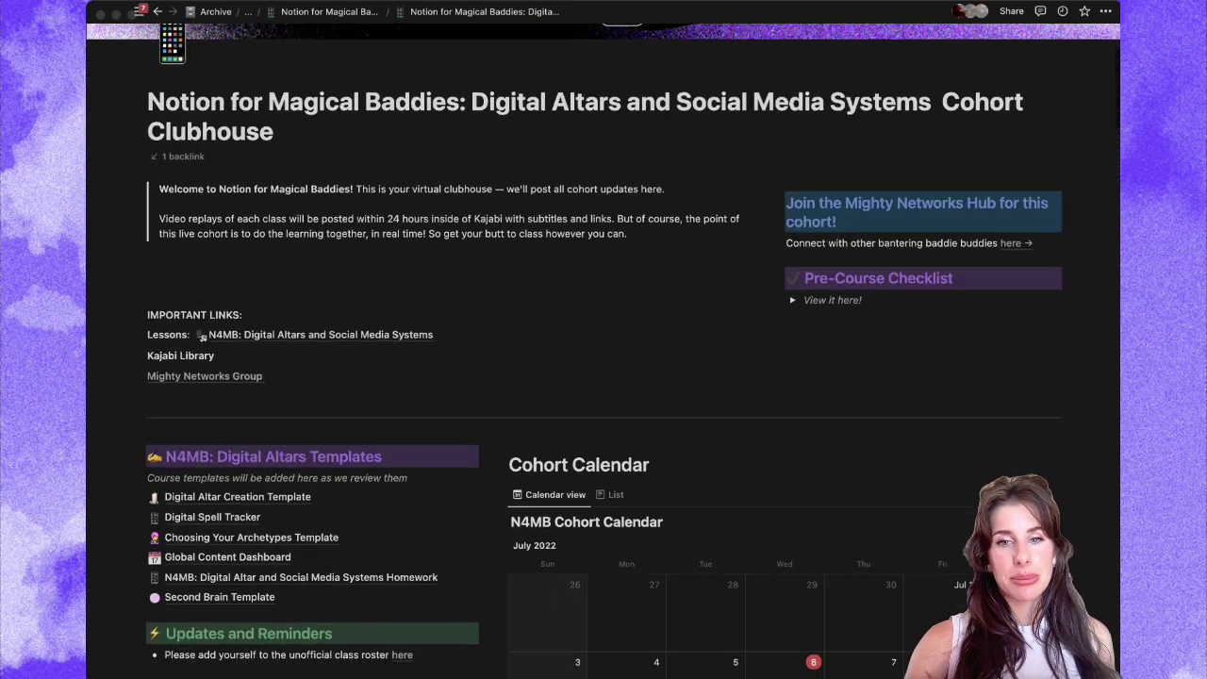
scroll(603, 351, "up", 1)
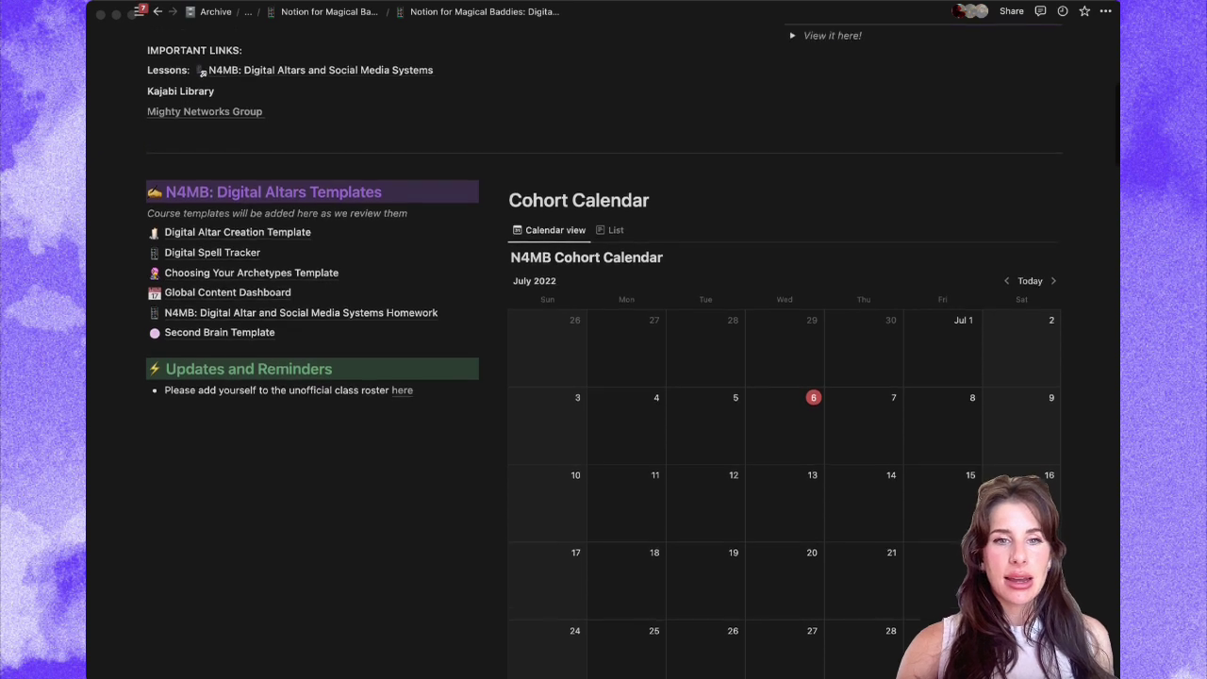
mouse_move(415, 68)
left_mouse_down()
mouse_move(188, 49)
mouse_move(255, 447)
mouse_move(141, 154)
mouse_move(330, 66)
left_mouse_up()
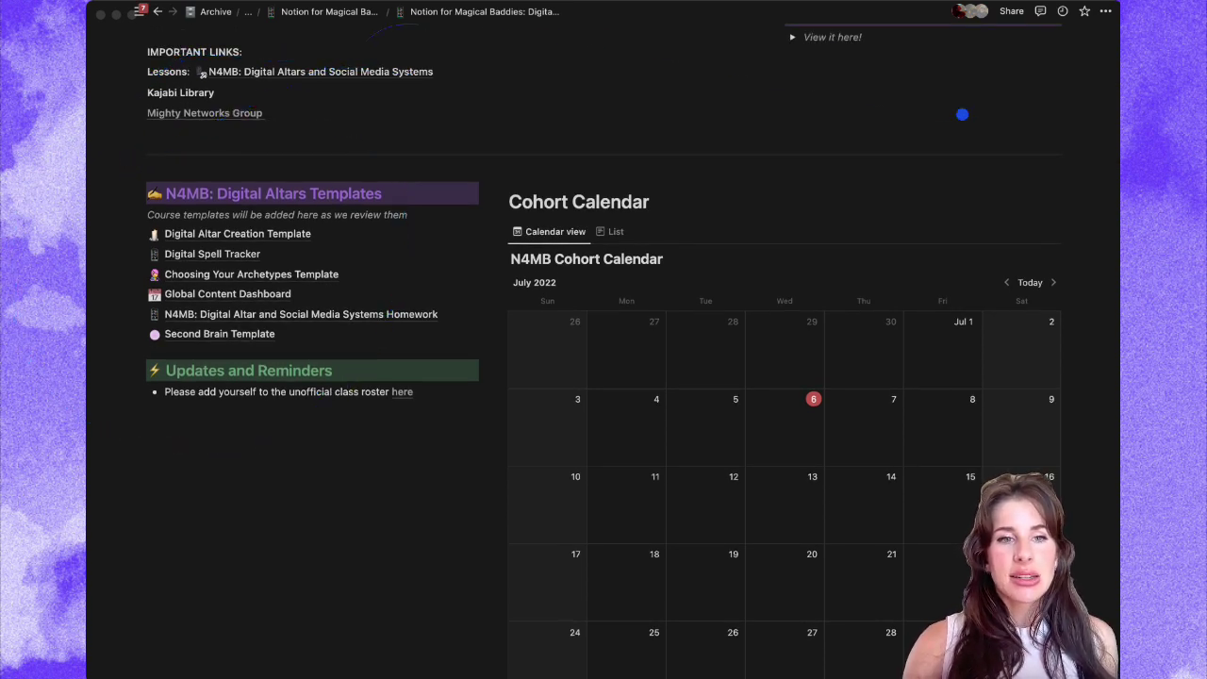
mouse_move(961, 113)
left_mouse_down()
mouse_move(380, 148)
mouse_move(341, 236)
mouse_move(285, 247)
mouse_move(396, 275)
mouse_move(299, 298)
left_mouse_up()
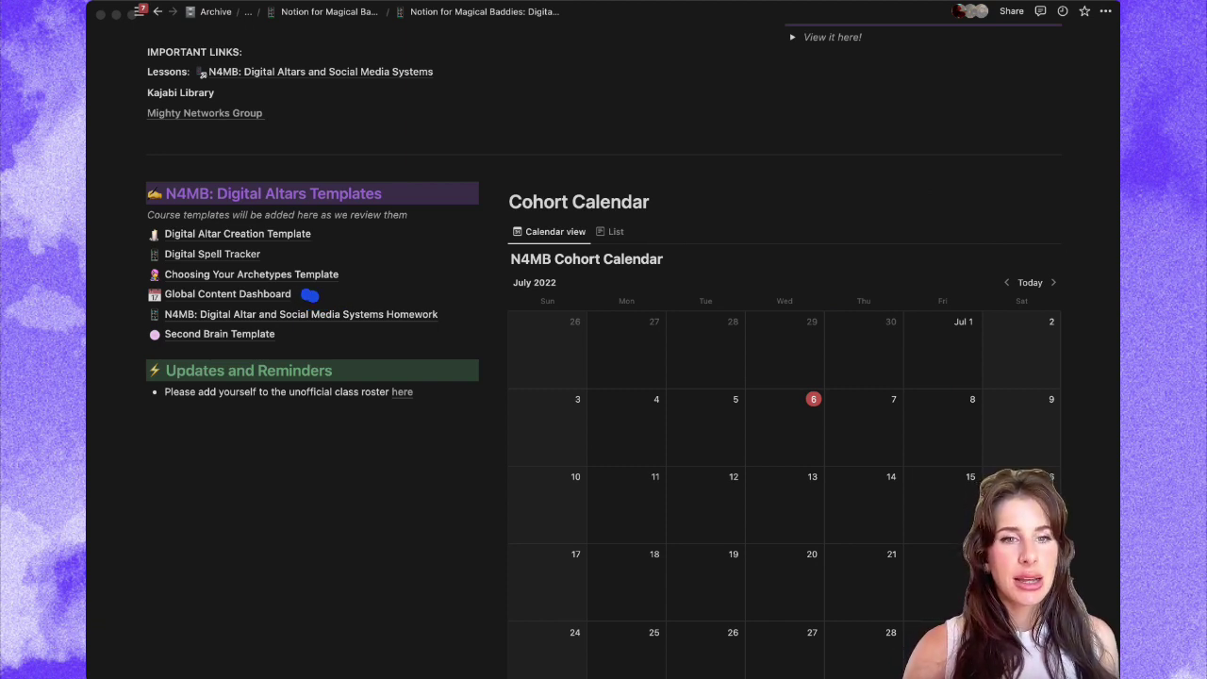
mouse_move(306, 295)
left_mouse_down()
mouse_move(444, 315)
mouse_move(442, 299)
mouse_move(528, 260)
mouse_move(424, 318)
left_mouse_up()
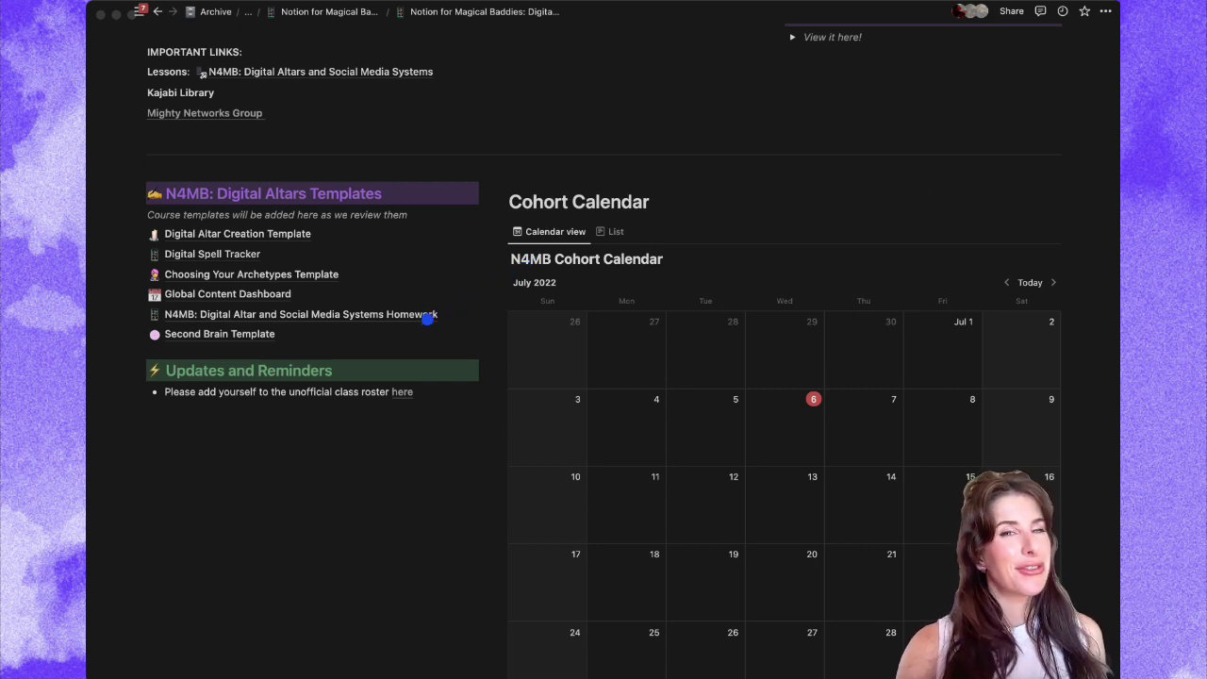
mouse_move(428, 320)
left_mouse_down()
mouse_move(415, 337)
mouse_move(283, 349)
left_mouse_up()
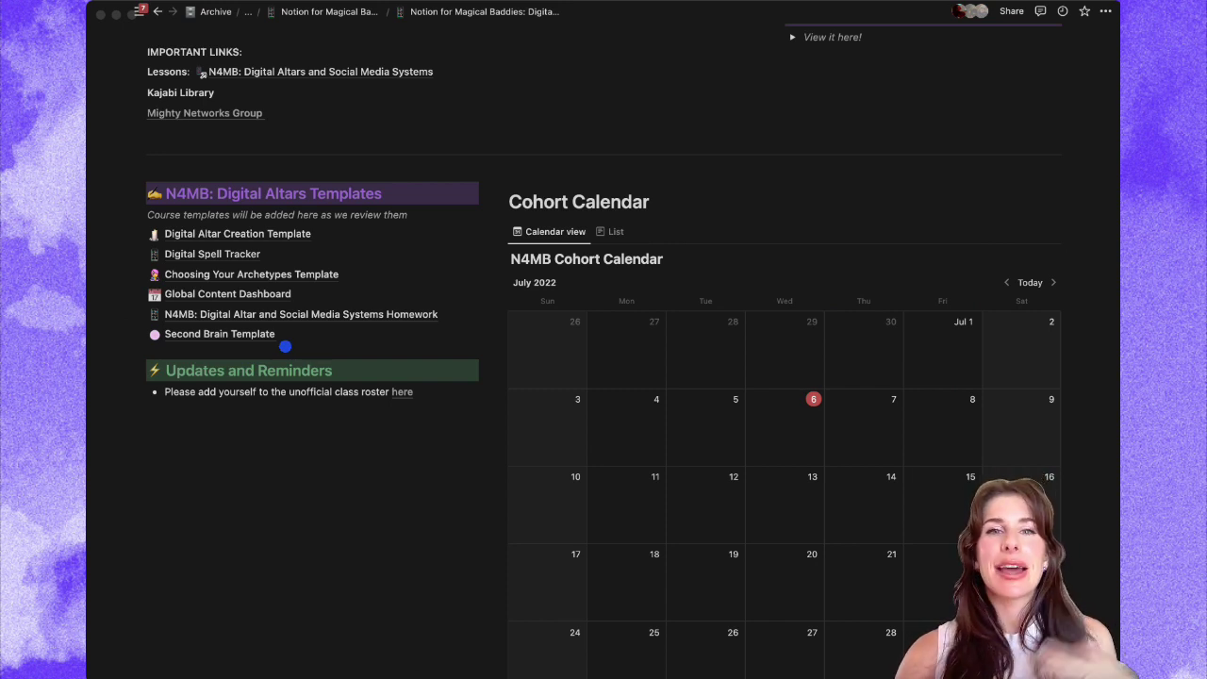
mouse_move(285, 346)
left_mouse_down()
mouse_move(205, 317)
mouse_move(141, 241)
mouse_move(349, 288)
mouse_move(126, 304)
left_mouse_up()
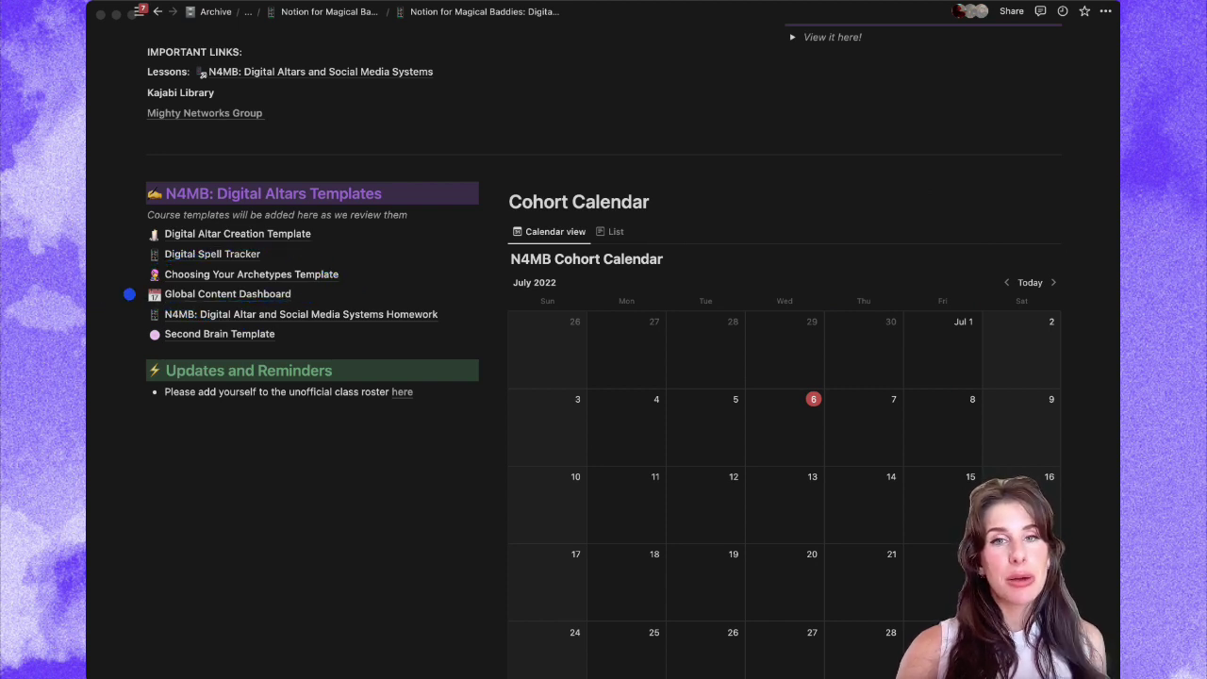
left_click_drag(129, 293, 375, 272)
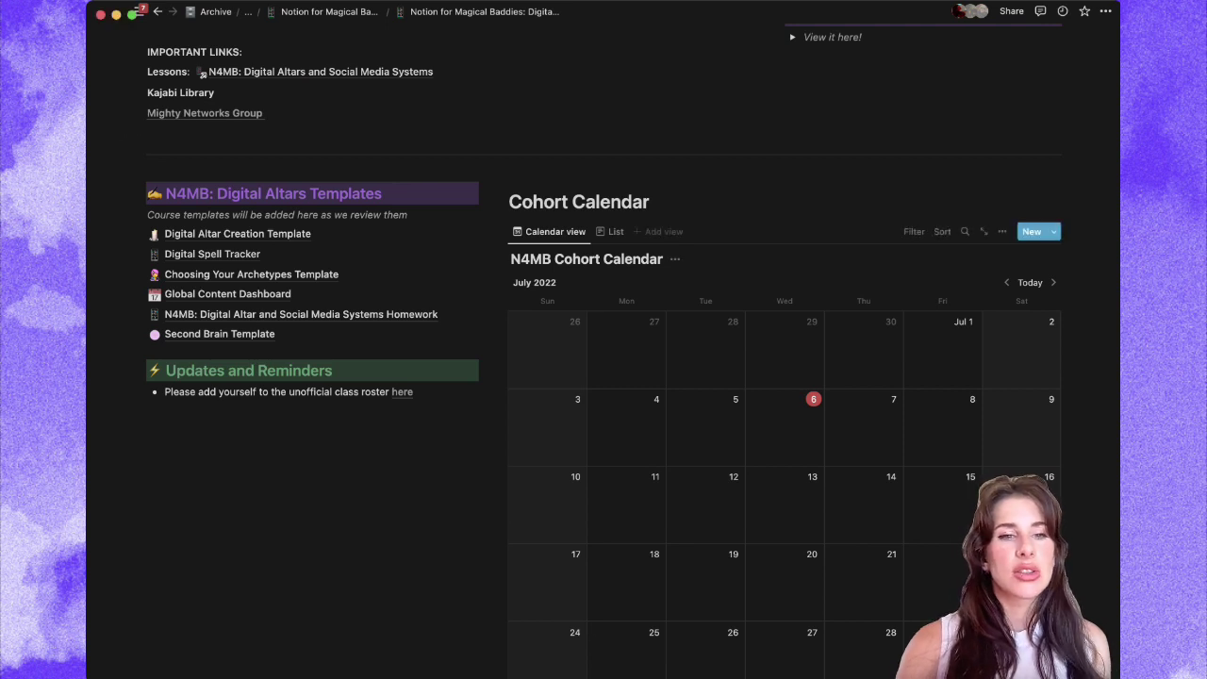
Open the Global Content Dashboard and scroll down to its September 2021 Ecosystem Editorial Calendar.
left_click(227, 293)
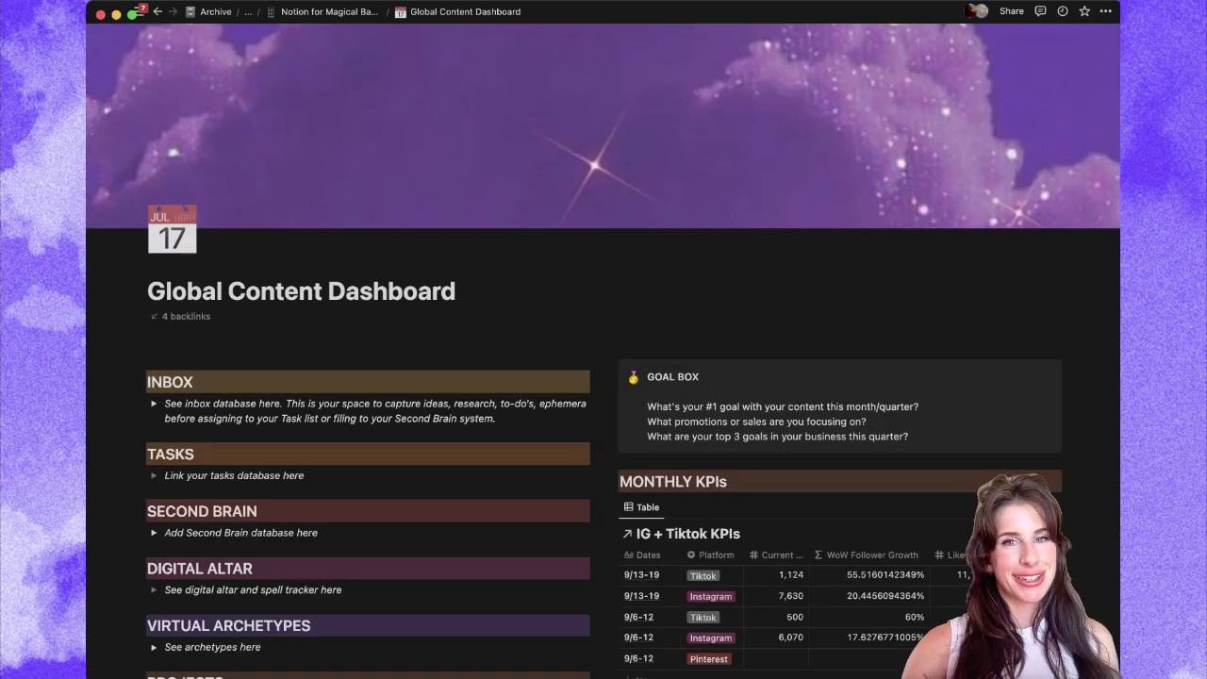
scroll(603, 377, "down", 2)
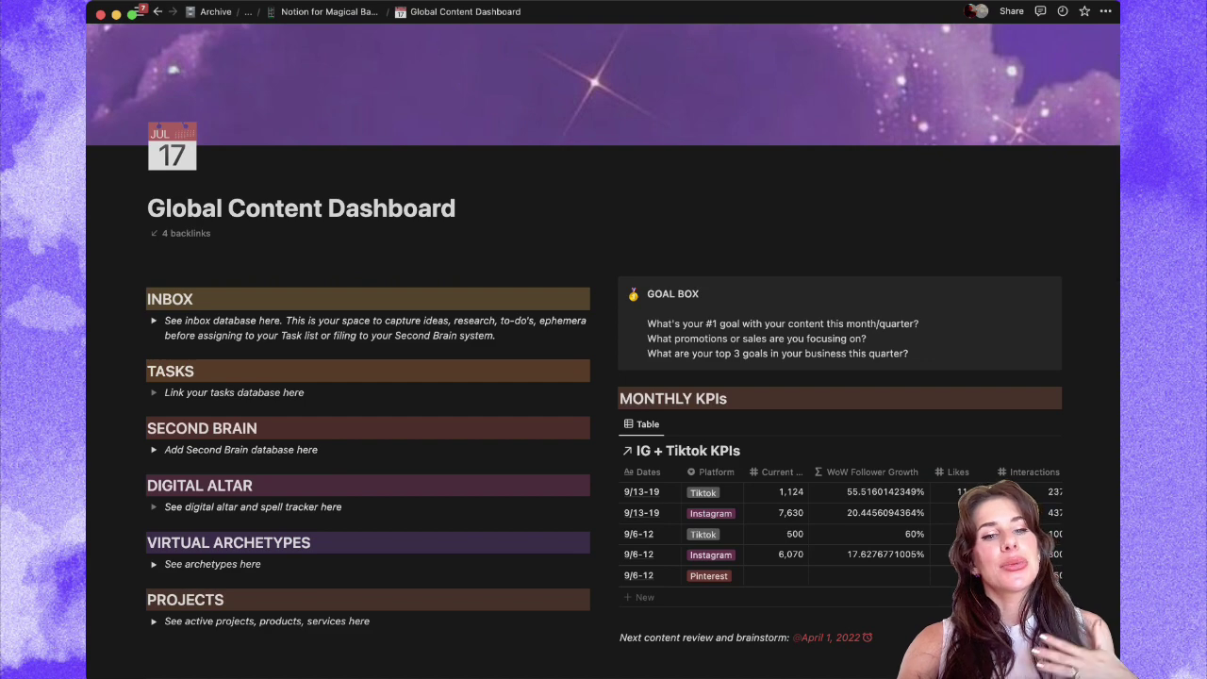
scroll(603, 377, "down", 1)
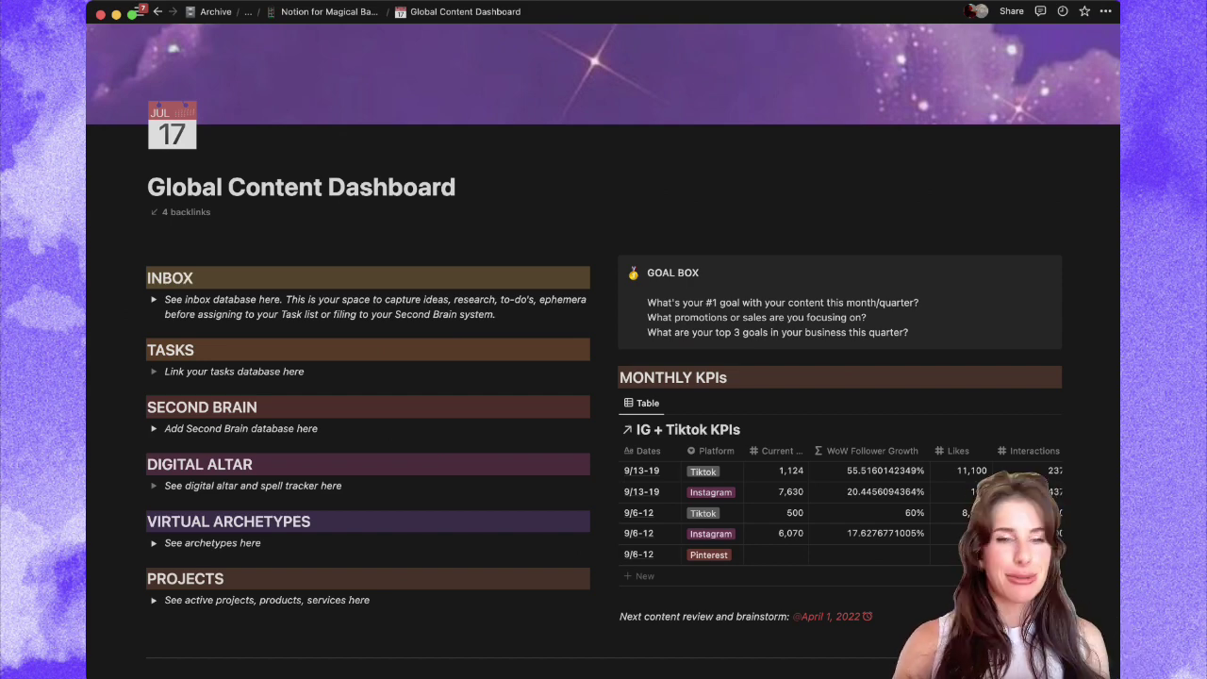
scroll(603, 344, "down", 1)
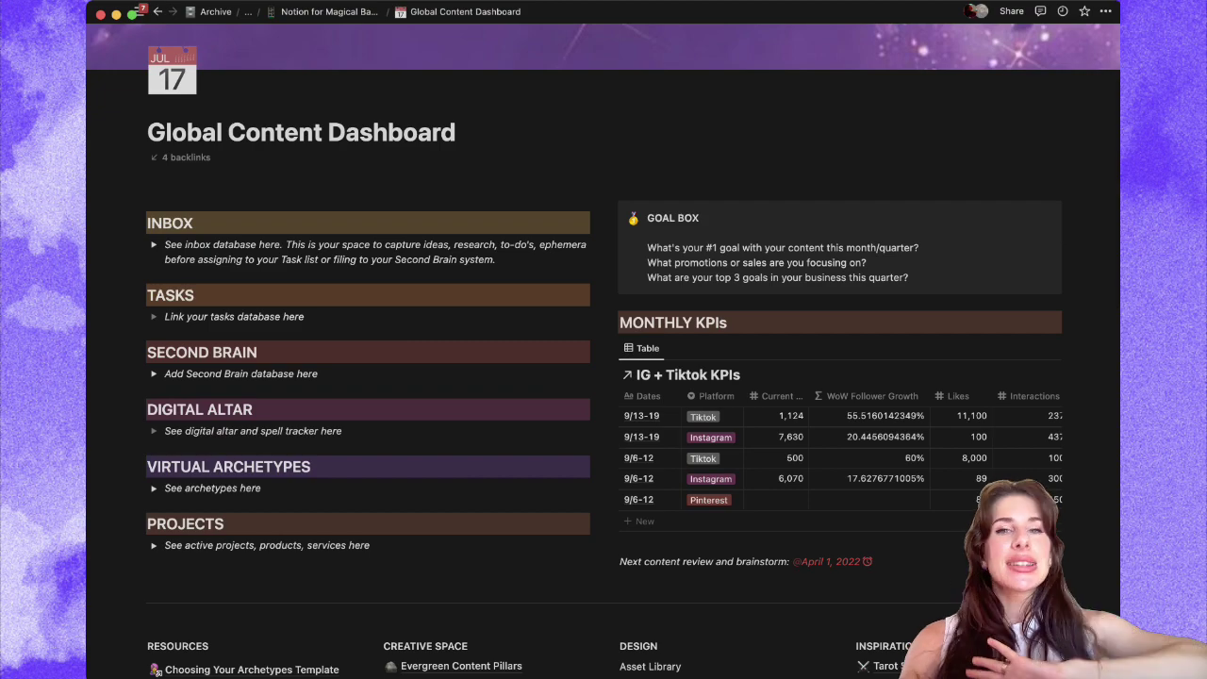
scroll(603, 351, "down", 6)
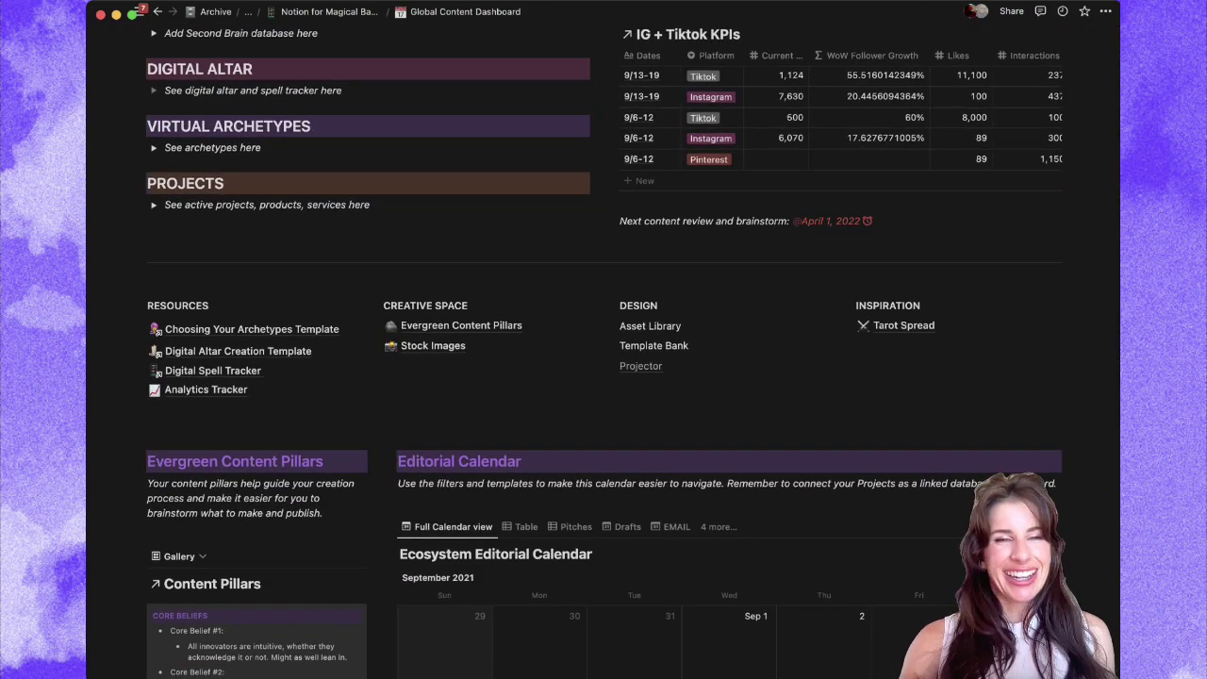
scroll(603, 351, "down", 7)
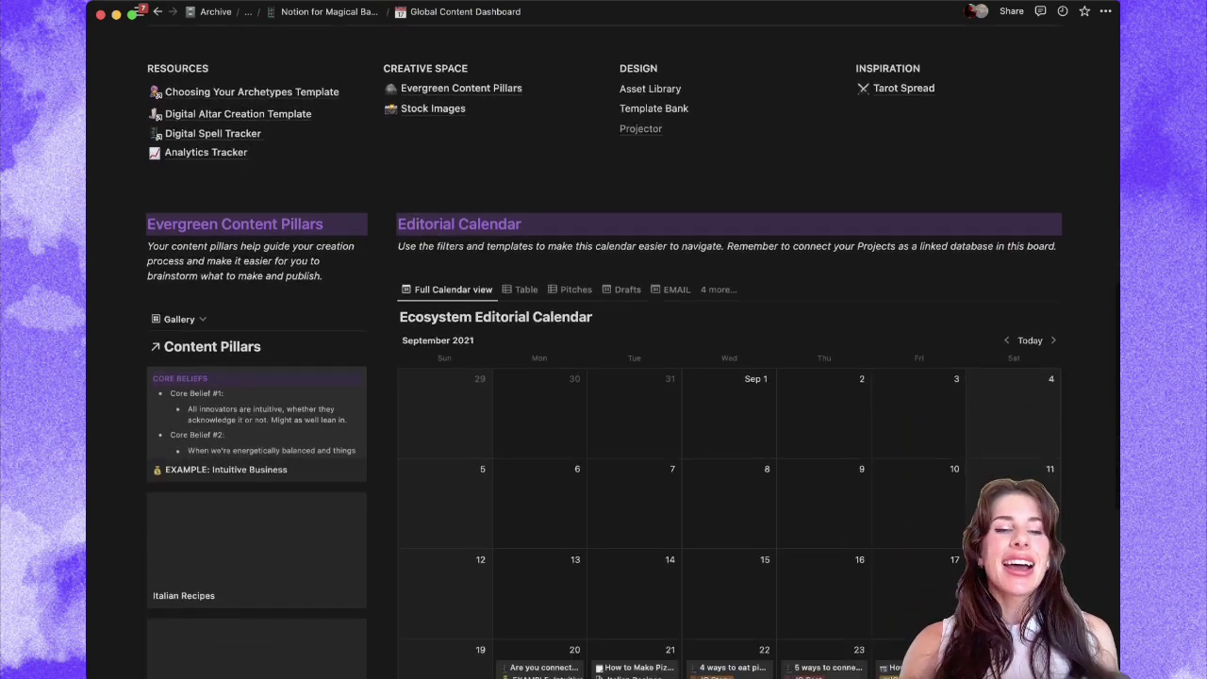
scroll(633, 353, "down", 1)
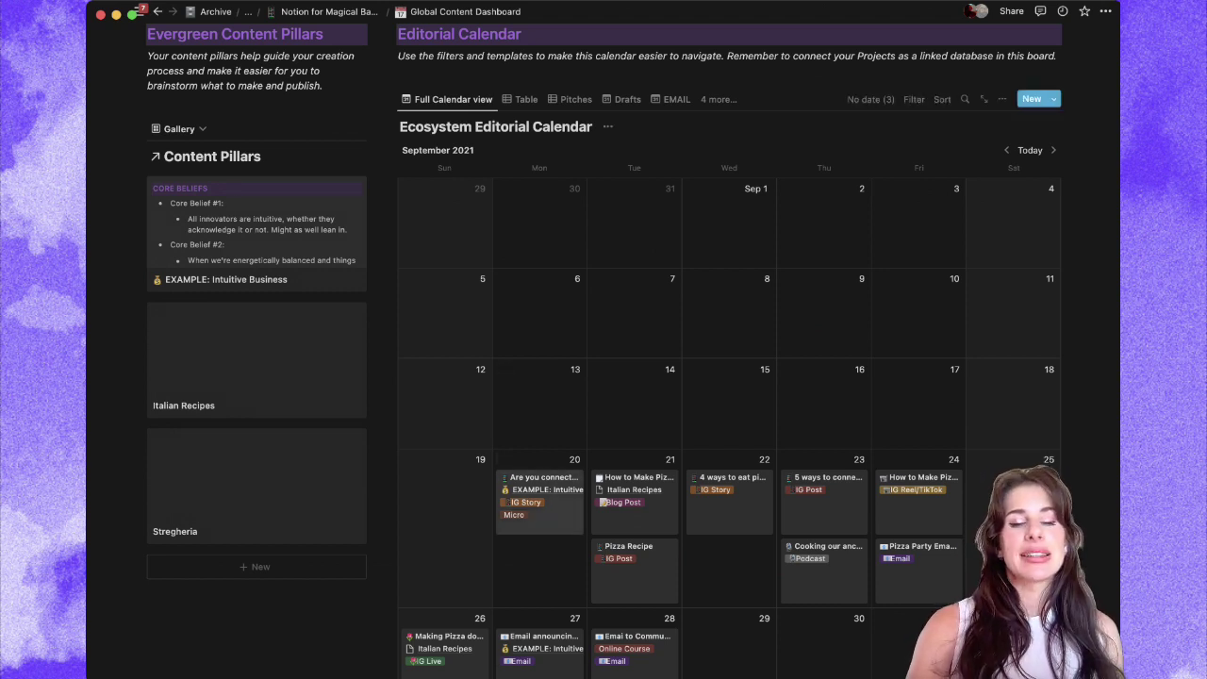
Preview the Sep 20 ancestors Series entry, browse its template list, then close it.
left_click(539, 494)
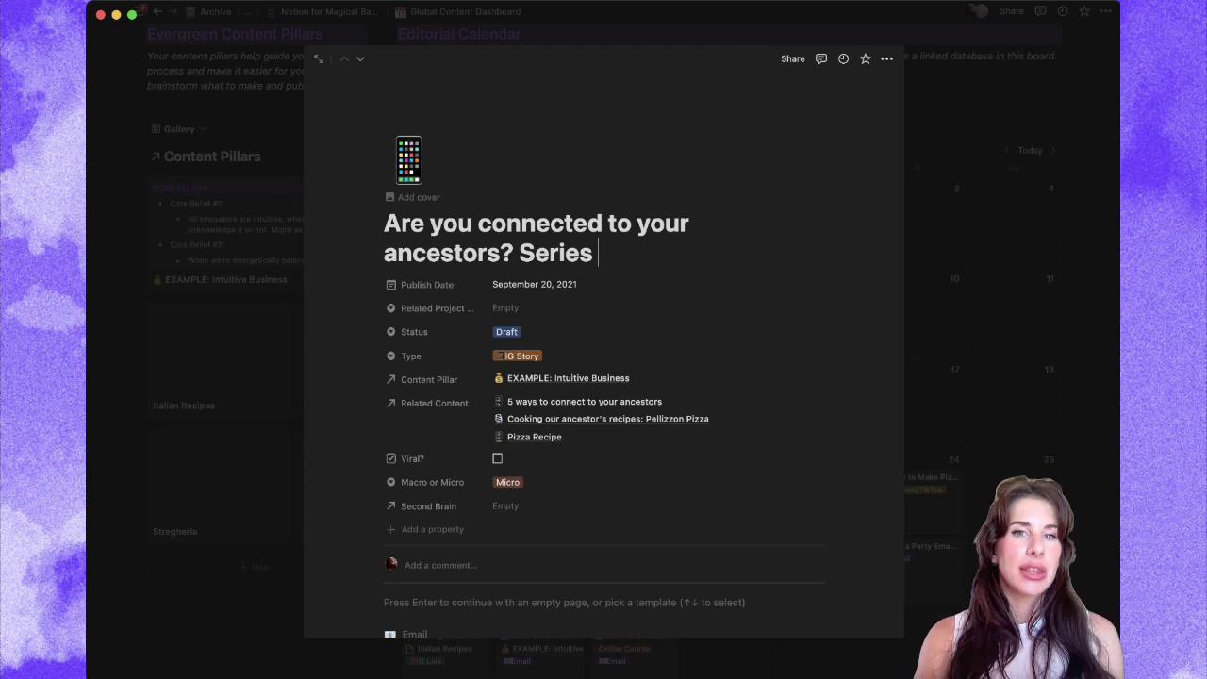
scroll(603, 349, "down", 2)
scroll(603, 349, "down", 3)
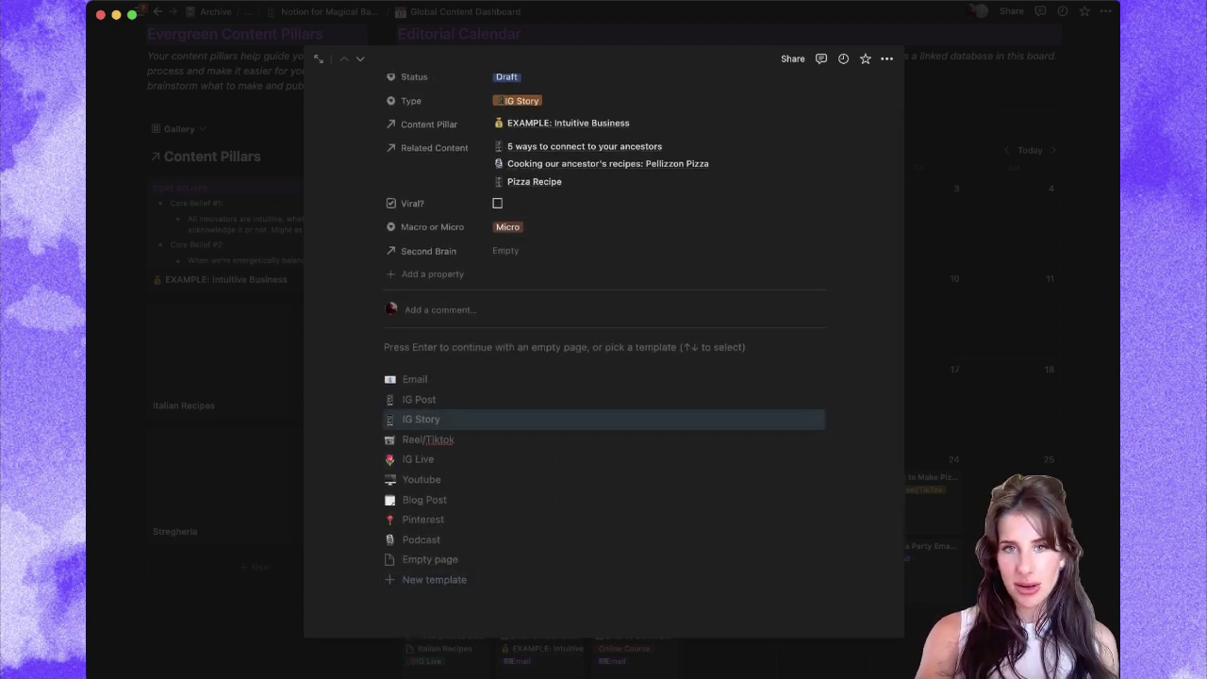
scroll(604, 377, "up", 3)
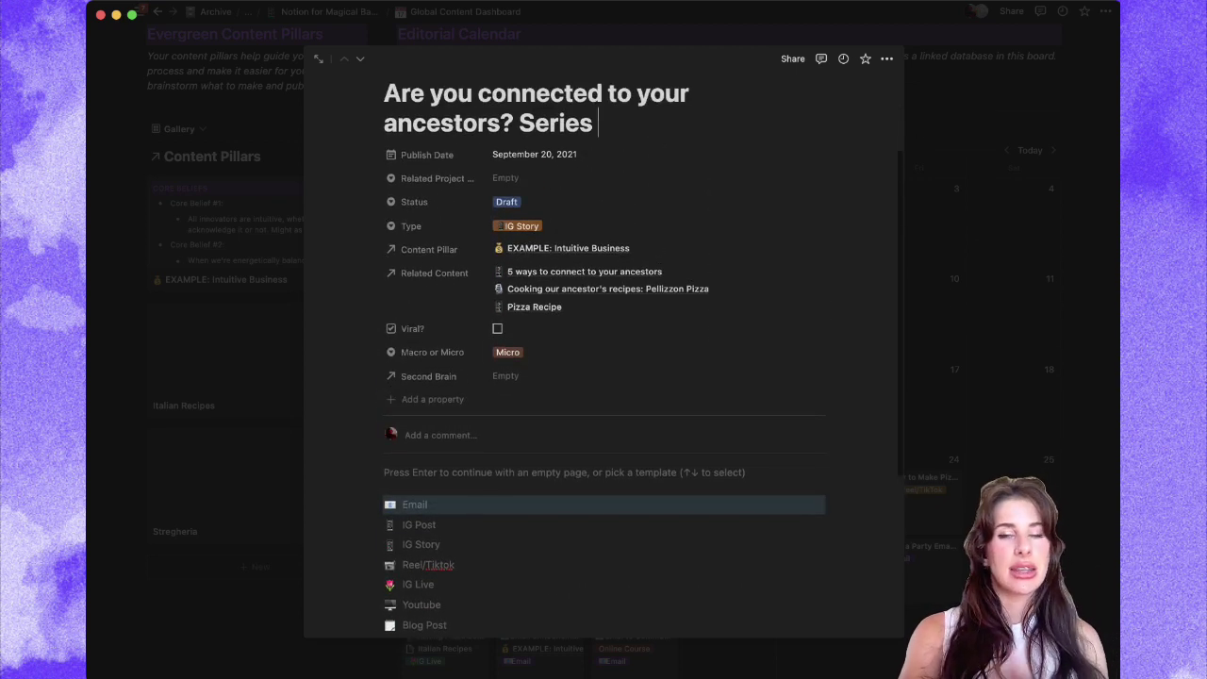
scroll(603, 377, "up", 2)
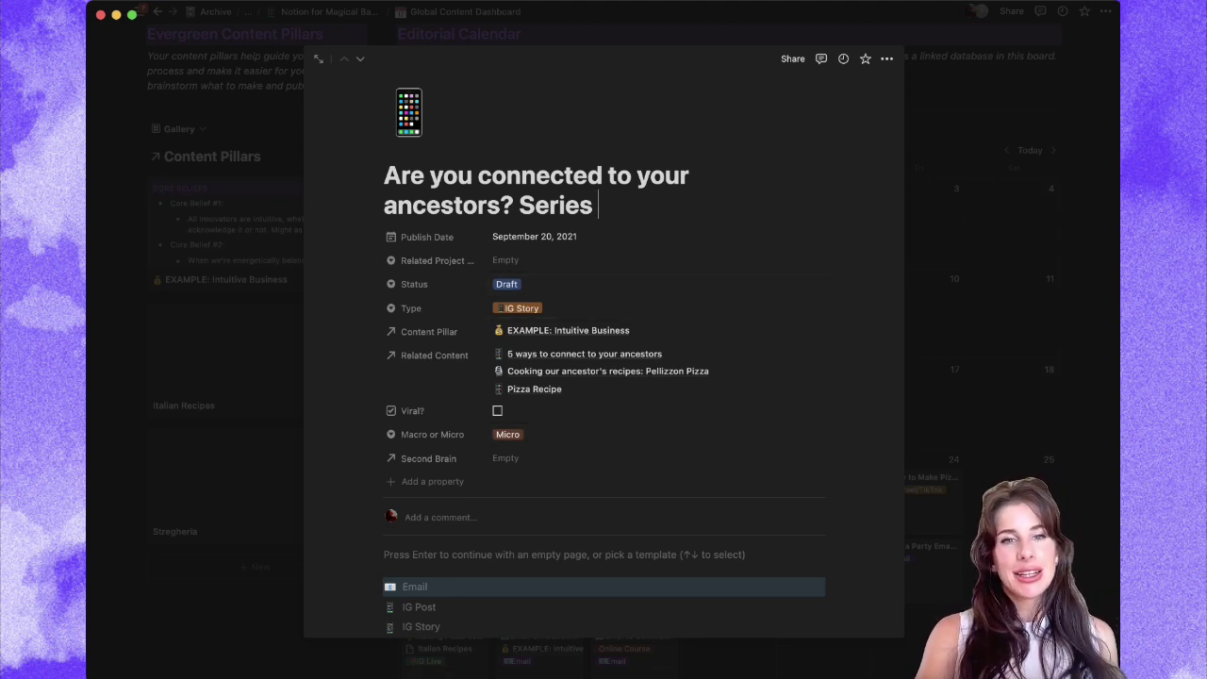
key("Escape")
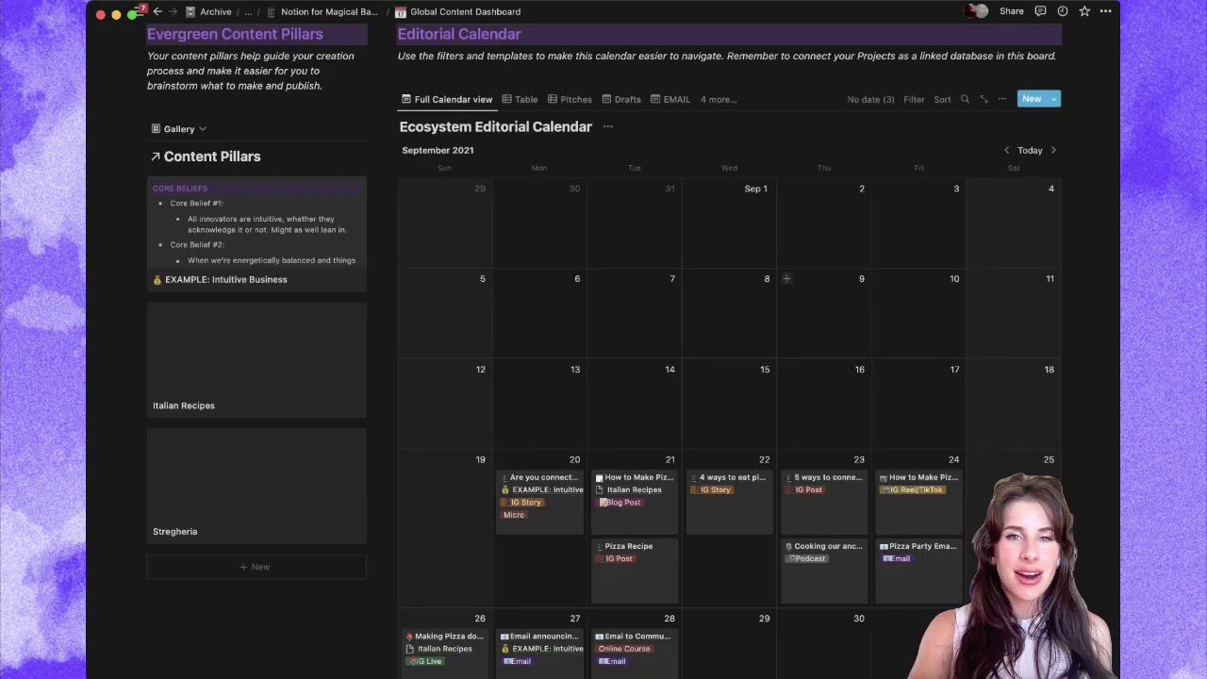
Leave the dashboard and return to the Notion for Magical Baddies cohort clubhouse page.
scroll(786, 278, "down", 1)
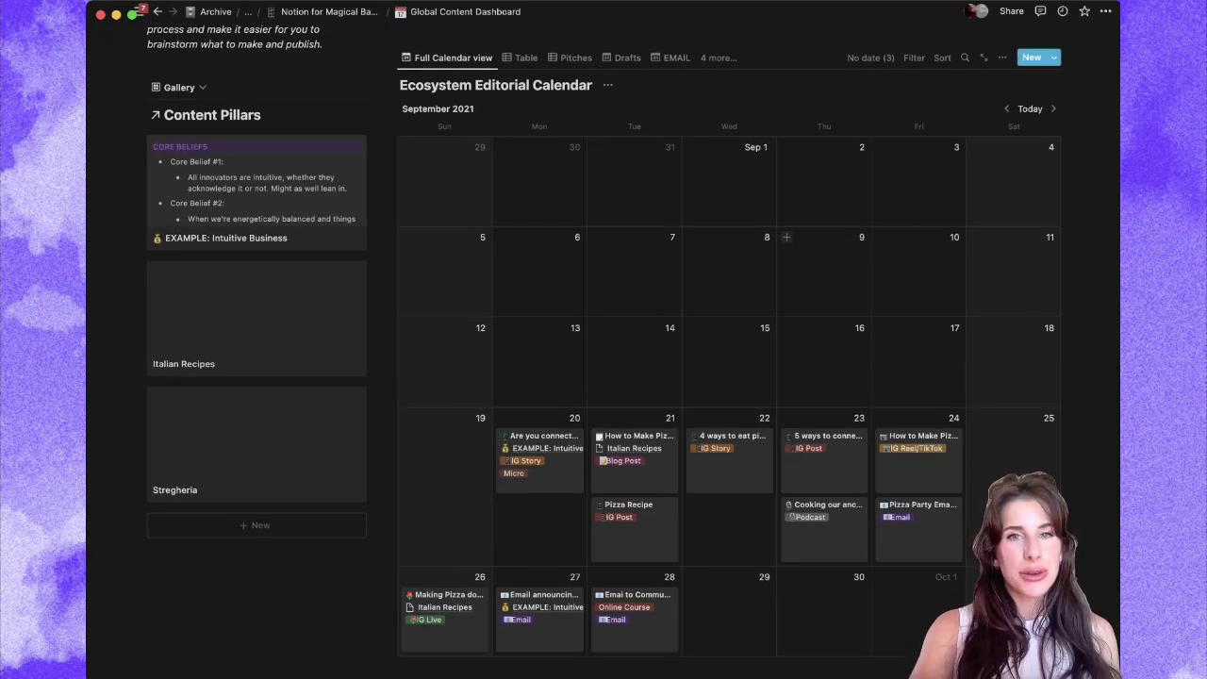
scroll(787, 278, "up", 20)
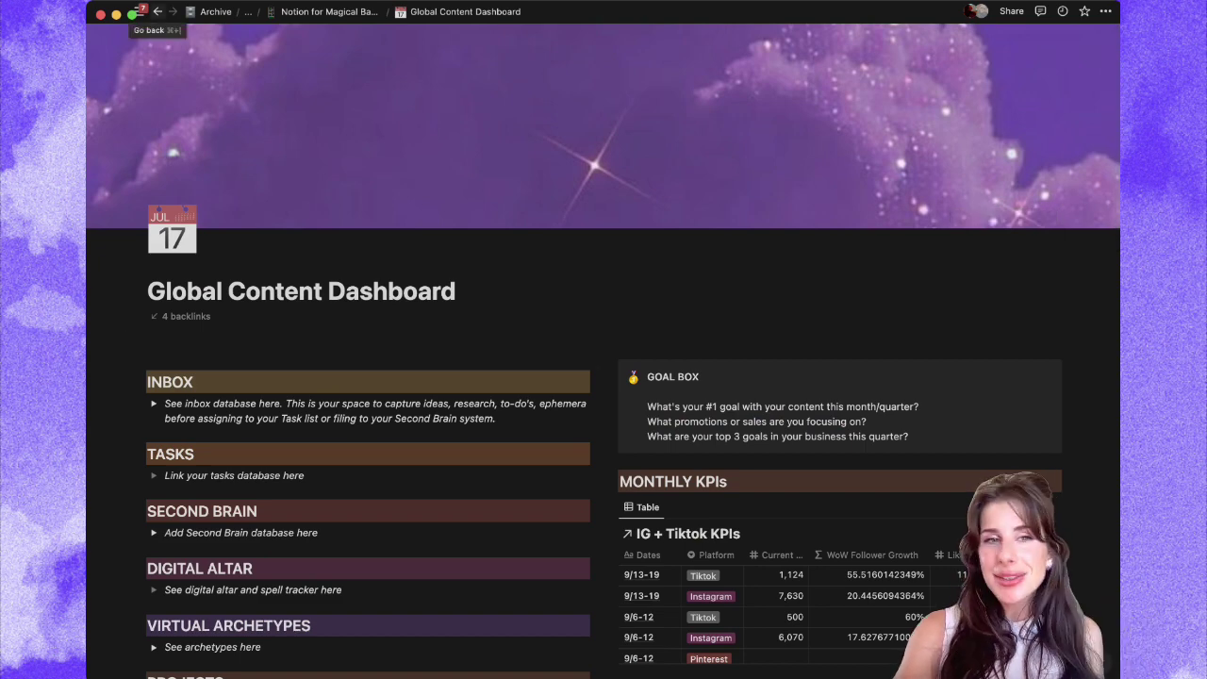
left_click(157, 12)
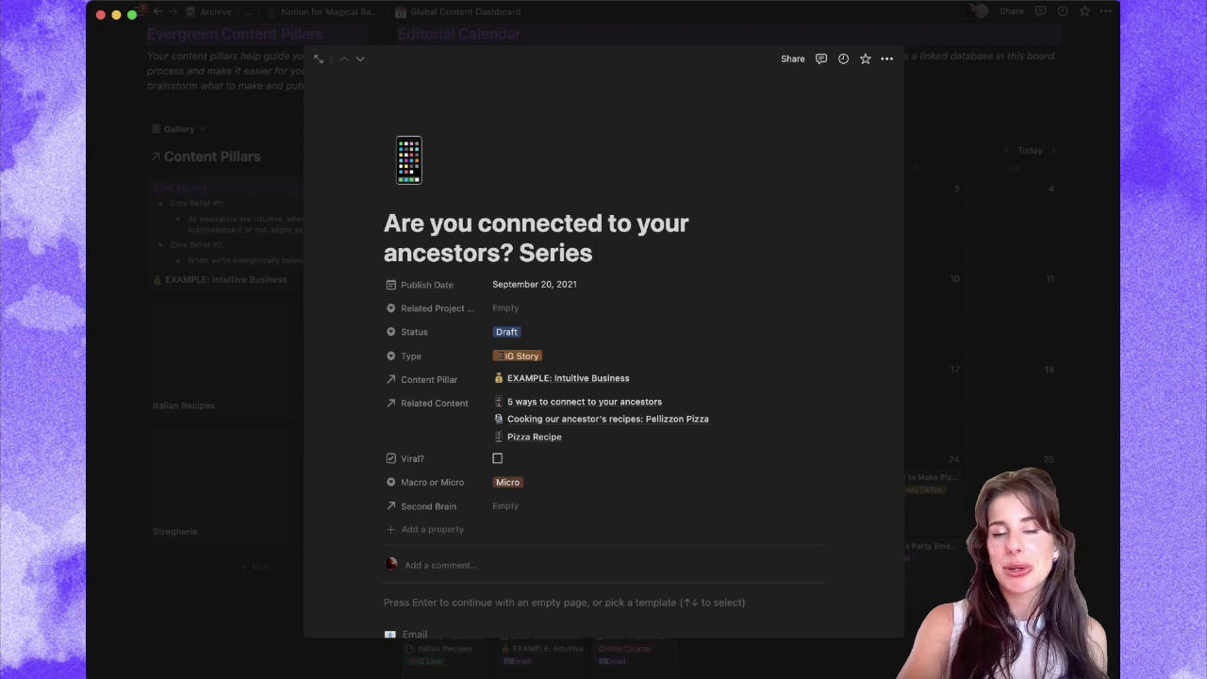
key("Escape")
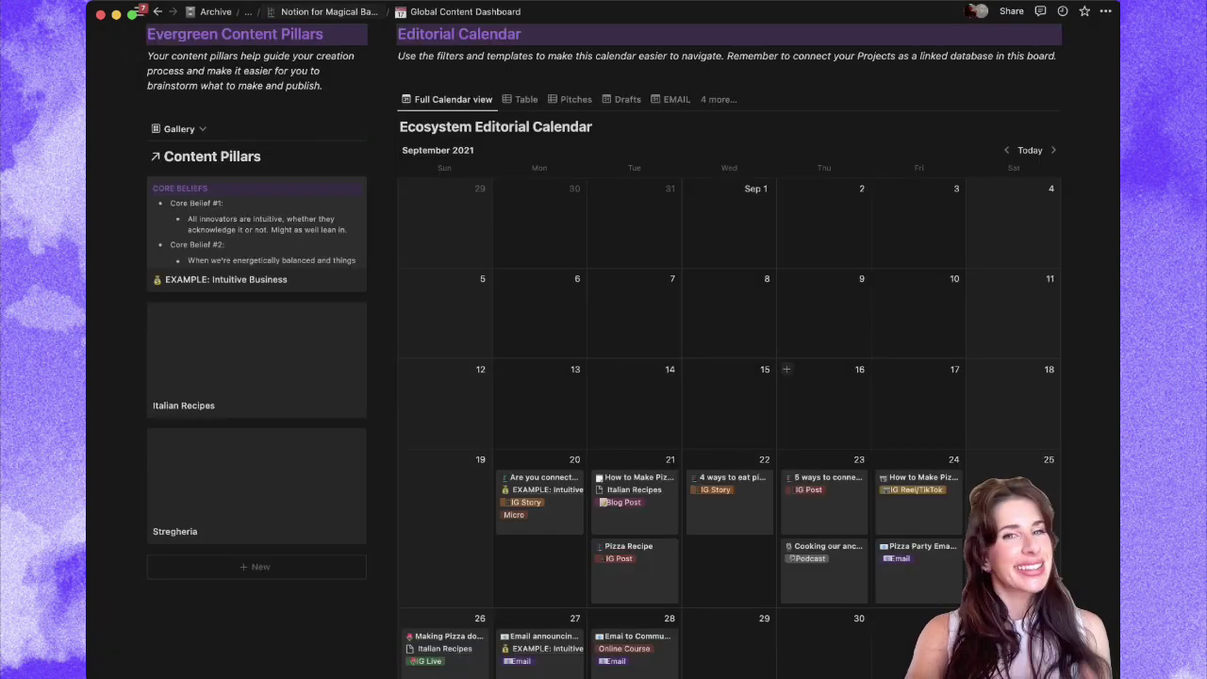
left_click(329, 11)
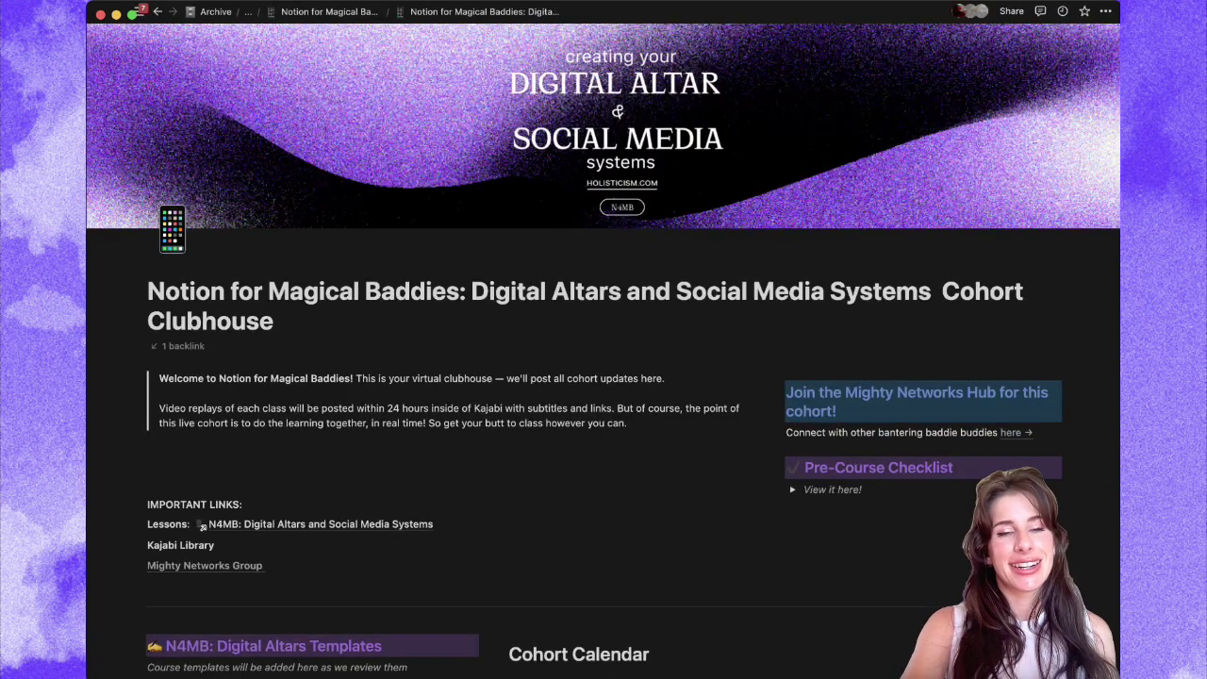
Open Choosing Your Archetypes Template from the N4MB templates list.
scroll(603, 377, "down", 5)
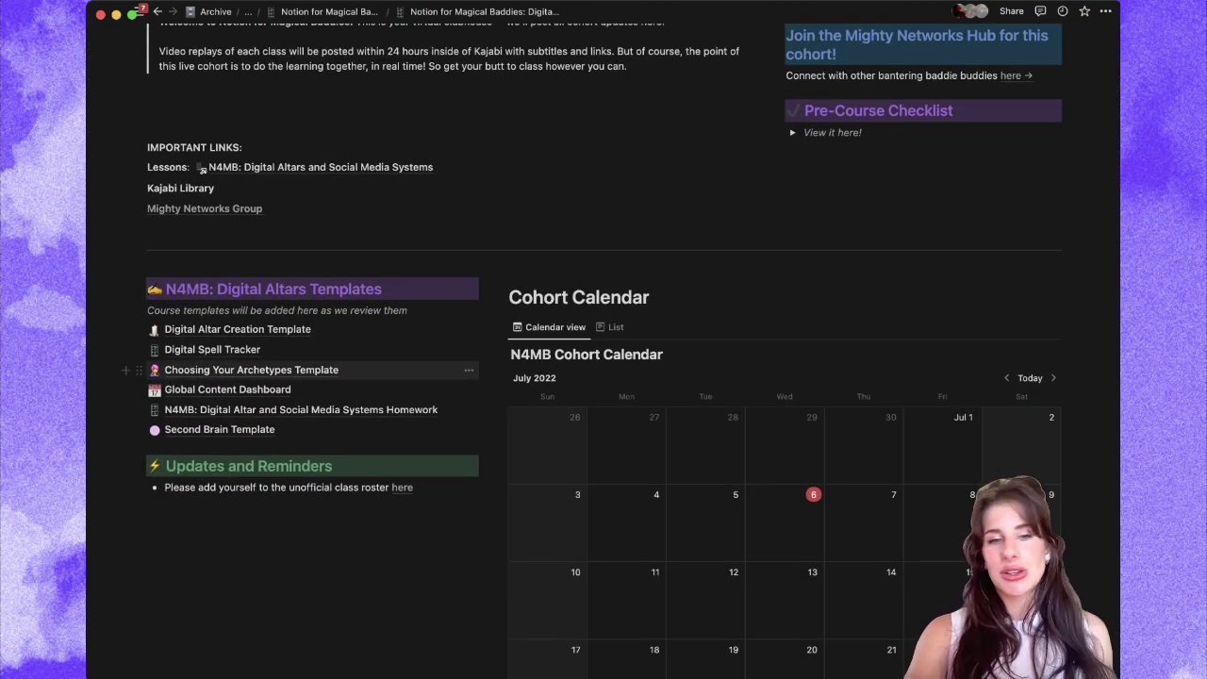
left_click(250, 370)
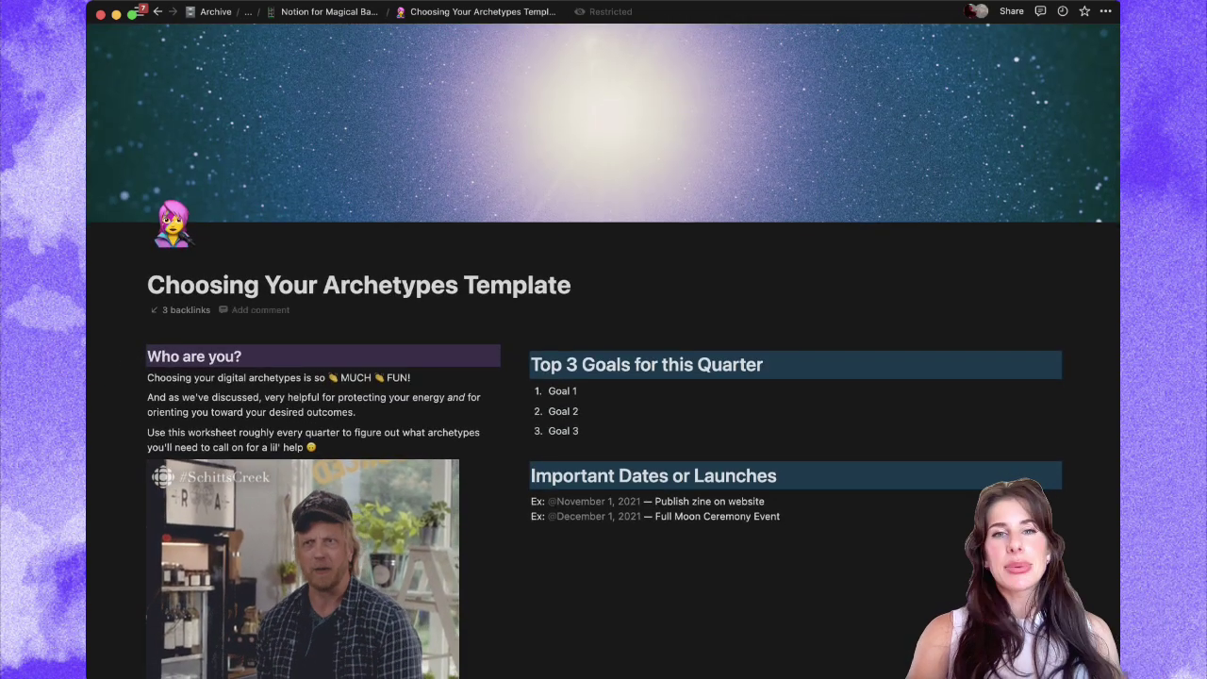
Browse the Archetype Brainstorm and Inspiration Board galleries, then go back to the clubhouse page.
scroll(604, 377, "down", 5)
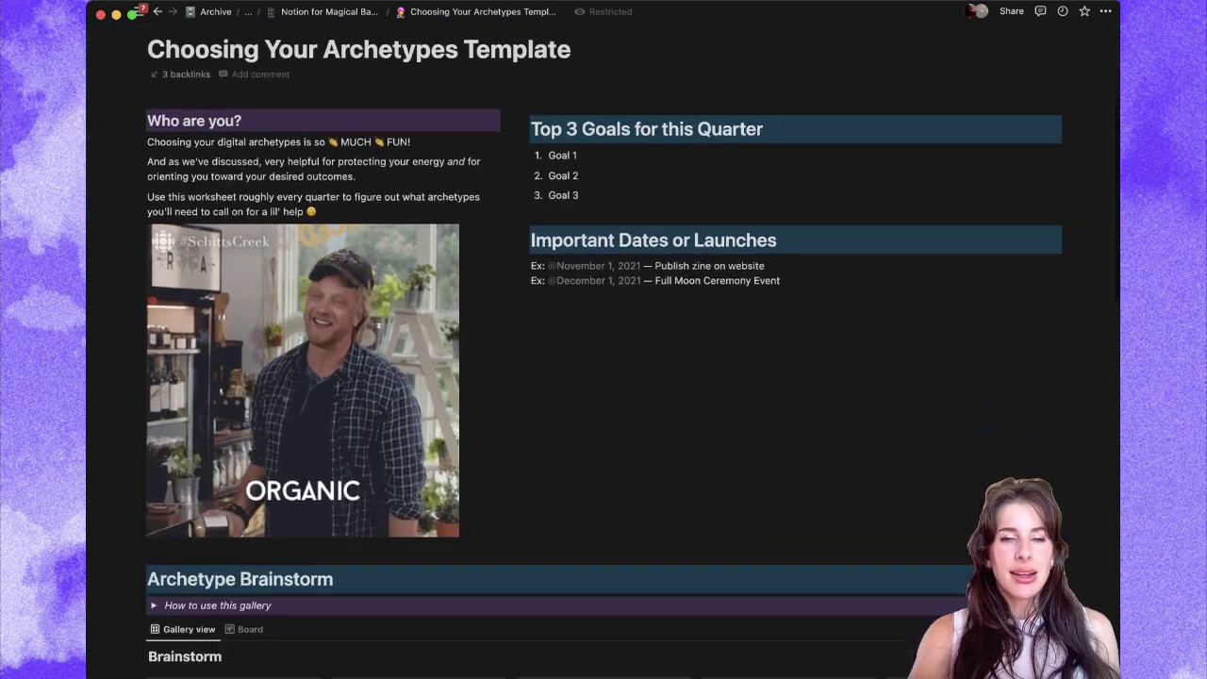
scroll(603, 377, "down", 5)
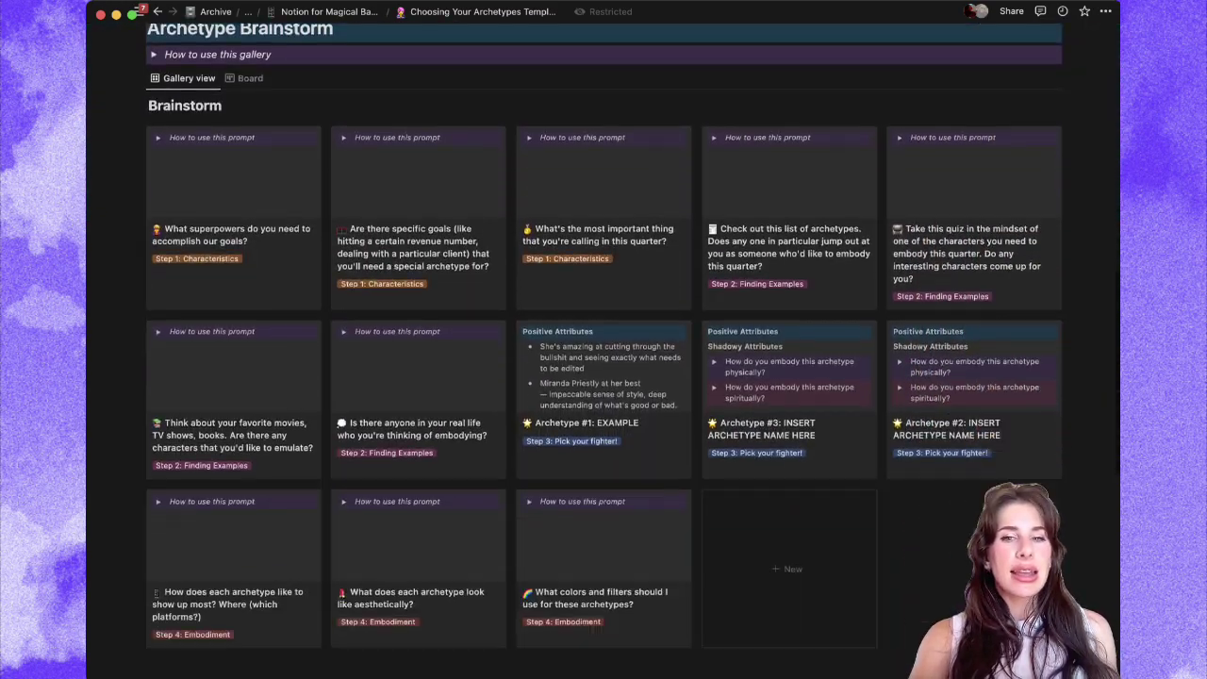
scroll(603, 377, "down", 4)
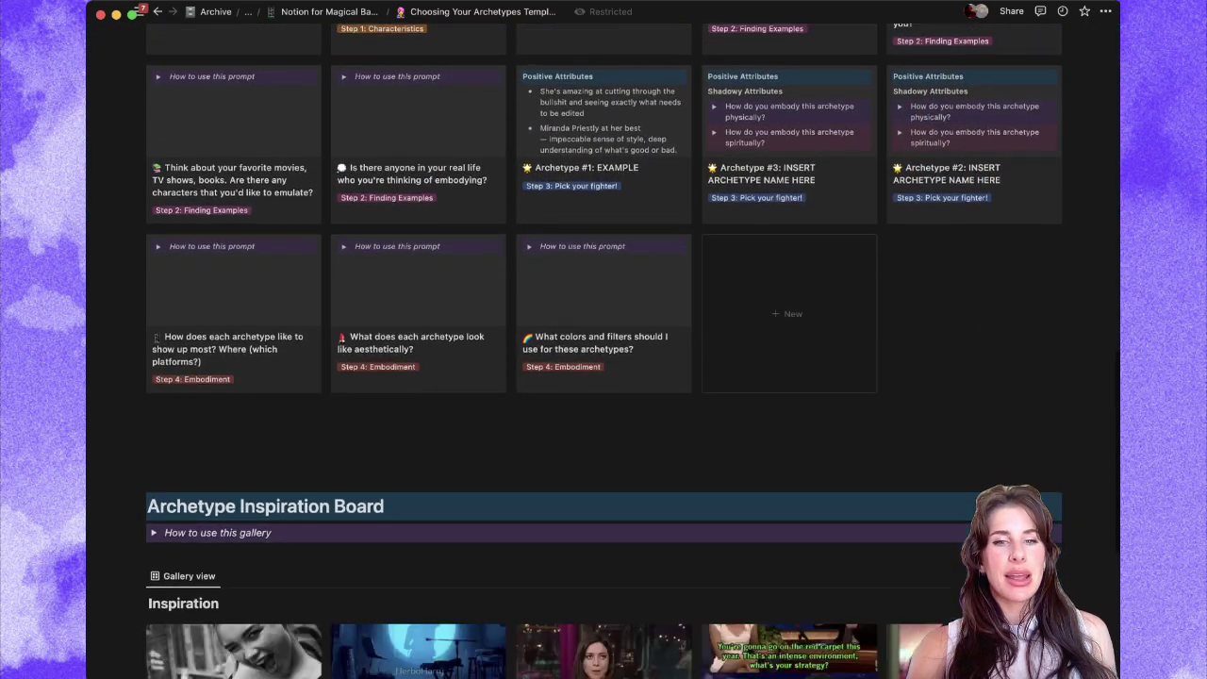
scroll(604, 377, "down", 1)
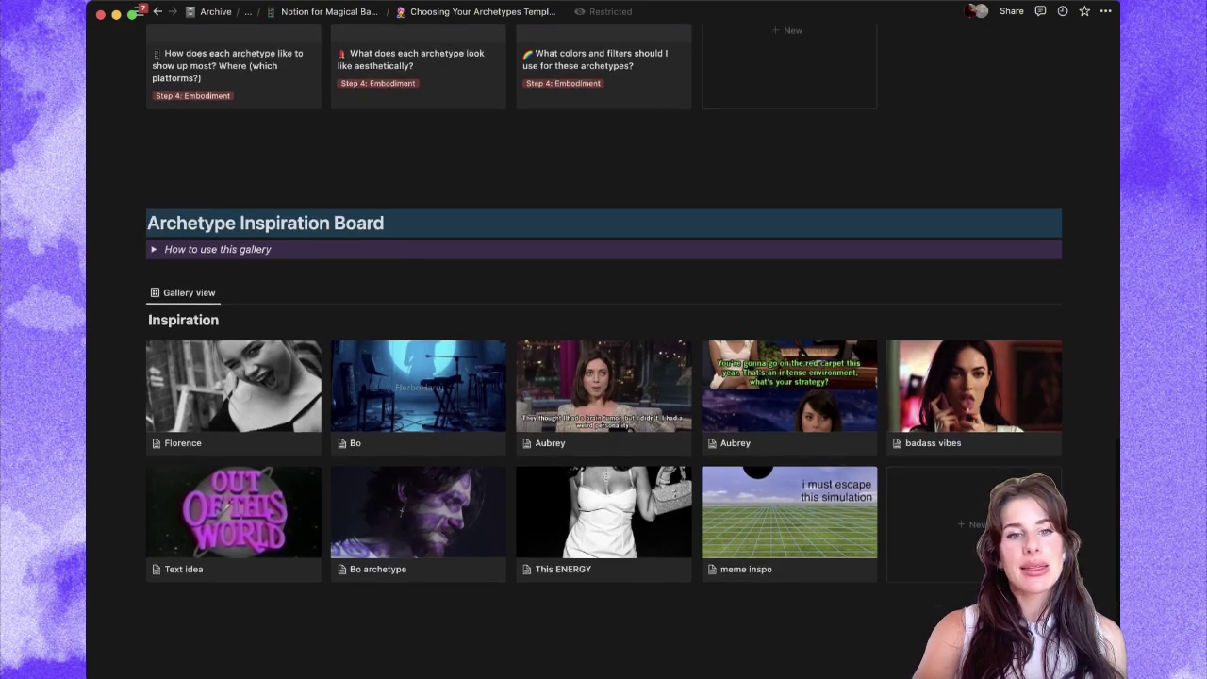
scroll(603, 377, "up", 15)
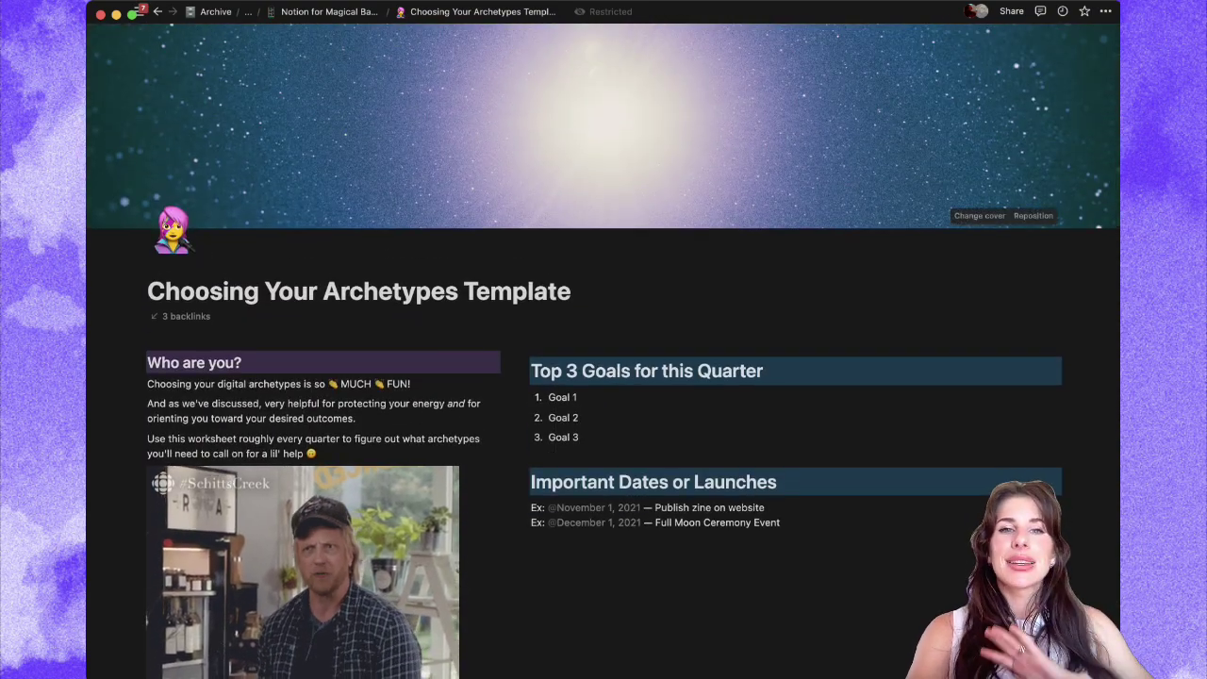
key("super+bracketleft")
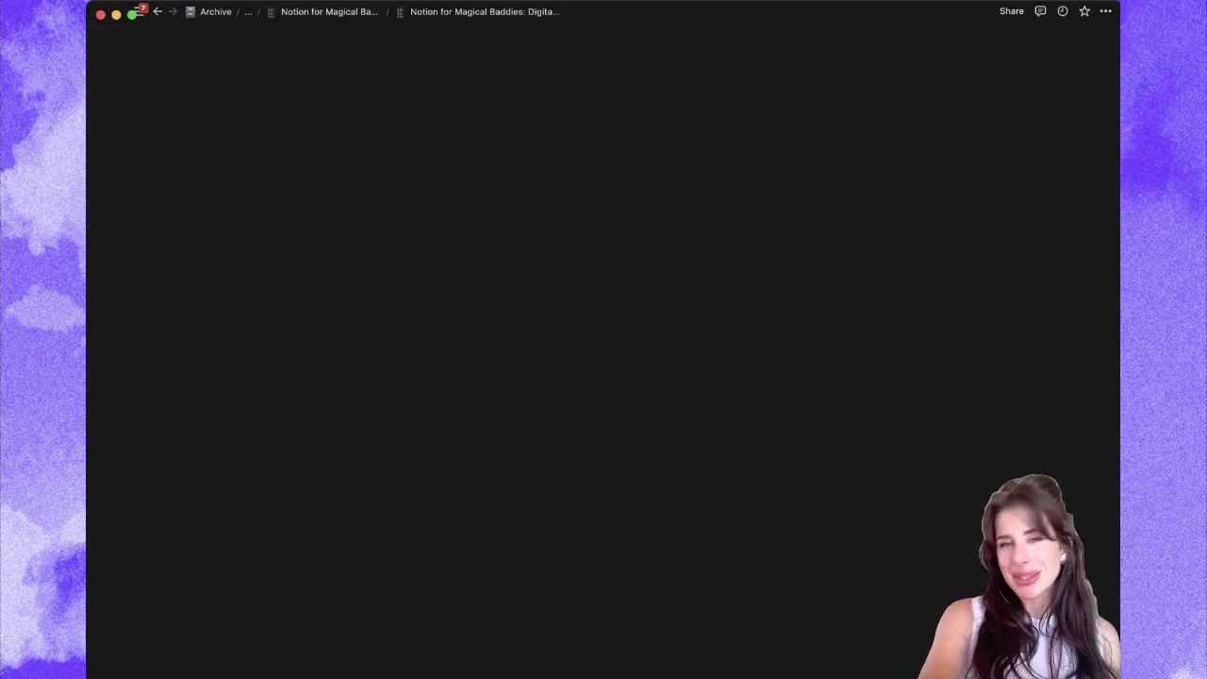